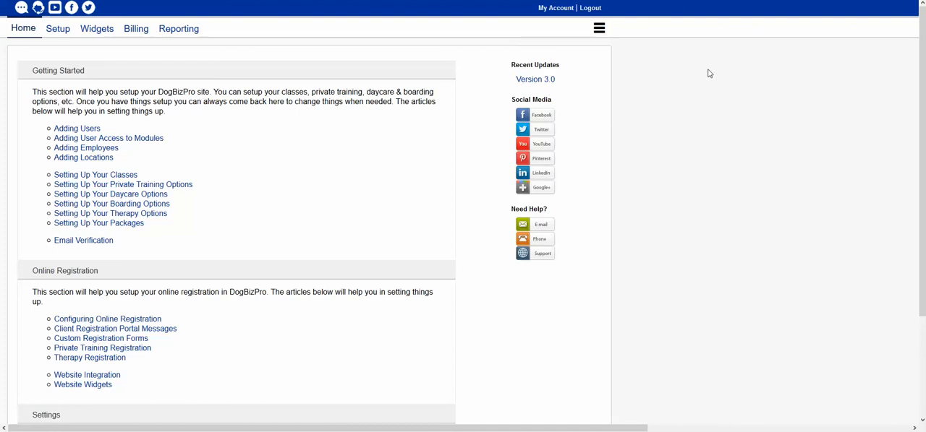
Open the therapy settings in the online registration setup
click(59, 35)
click(188, 58)
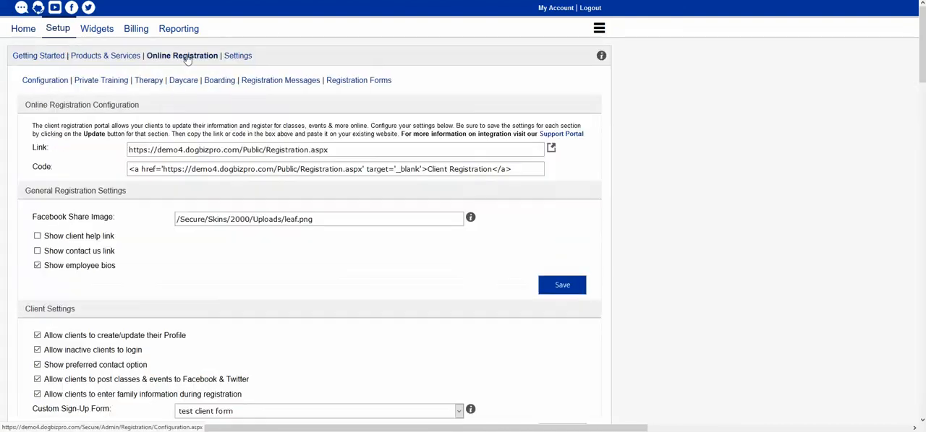
click(151, 83)
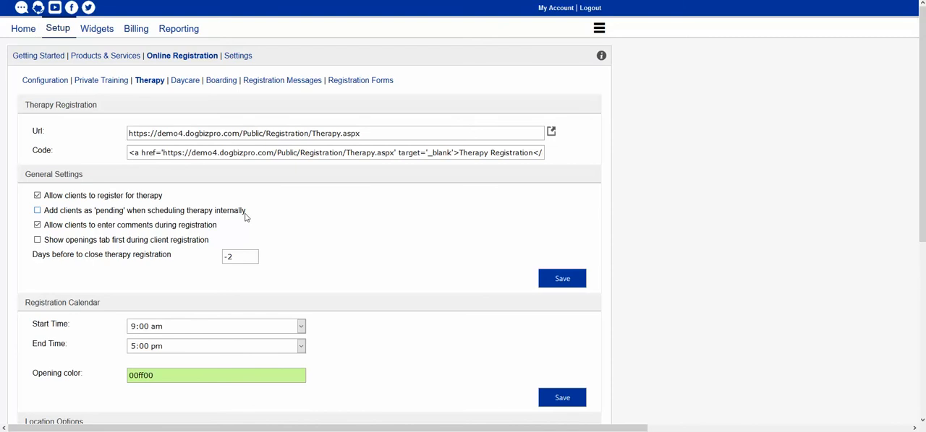
Add internally scheduled therapy clients as pending, disallow client comments during registration, and show the openings tab first
click(60, 213)
click(169, 232)
click(151, 247)
Set the days before to close therapy registration to 1 and save the general settings
drag(247, 257, 221, 256)
text(1)
click(431, 224)
click(582, 285)
Change the registration calendar's opening color to 33FF33 and save the calendar settings
scroll(96, 312, down, 3)
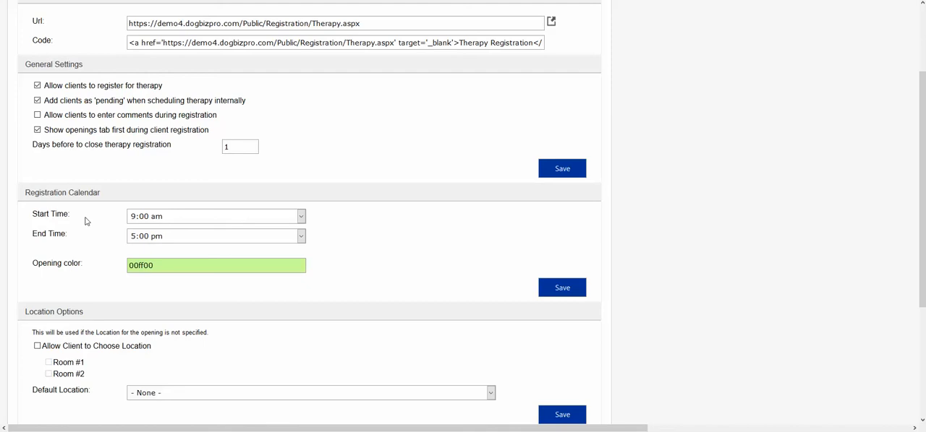
click(172, 218)
click(172, 215)
click(230, 264)
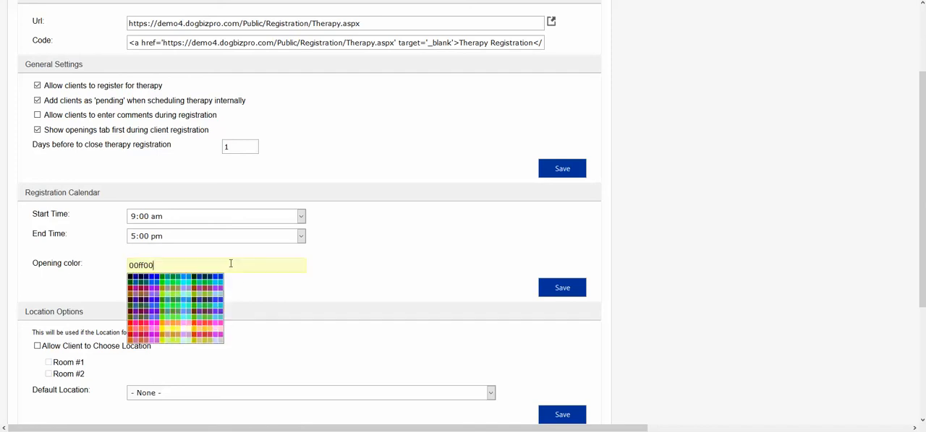
click(178, 307)
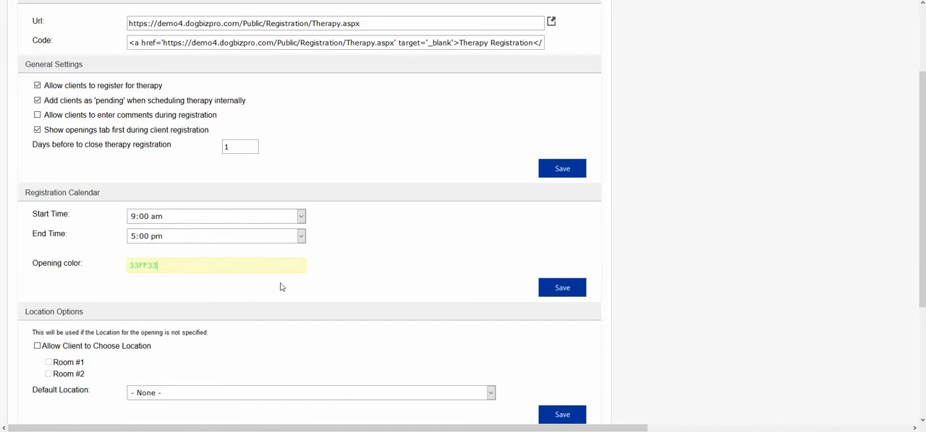
click(550, 288)
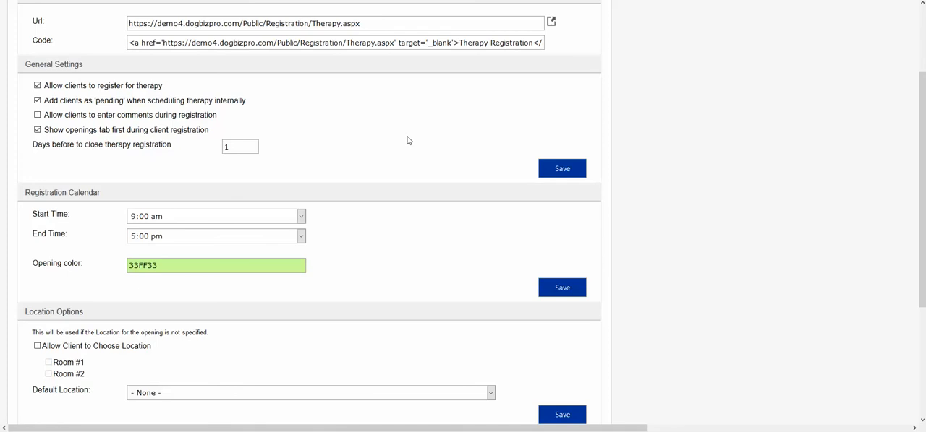
Allow clients to choose the location, enable Room #1 and Room #2, and save the location options
scroll(406, 138, down, 3)
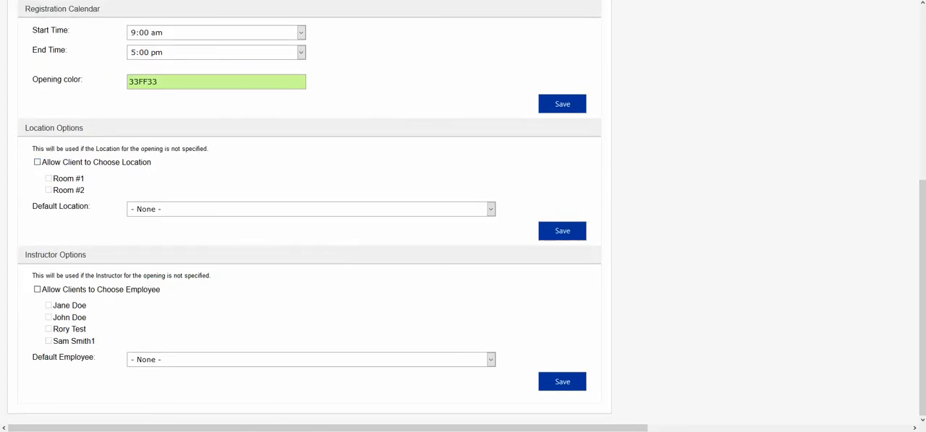
scroll(463, 212, up, 1)
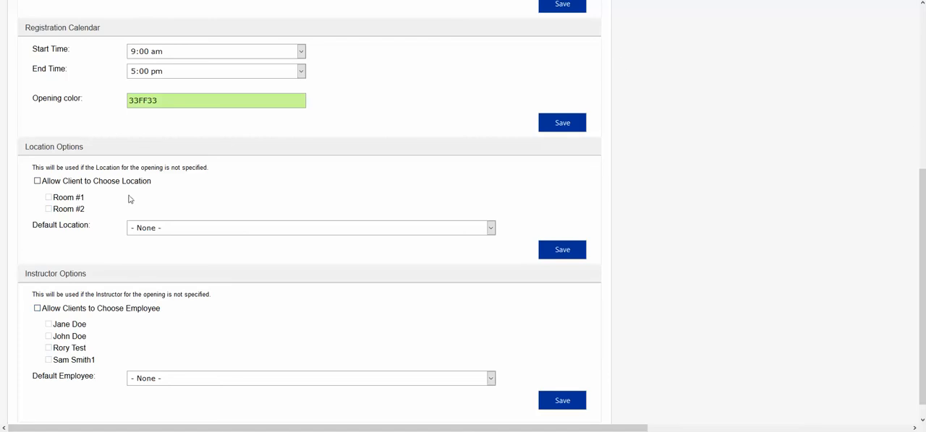
click(38, 181)
click(49, 197)
click(568, 255)
click(571, 251)
Allow clients to choose the employee, enable the first three listed employees, and save the instructor options
click(38, 310)
click(68, 349)
click(58, 325)
click(64, 337)
click(584, 404)
Set the default location to Room #1 and the default employee to the first listed employee, saving both sections
click(191, 233)
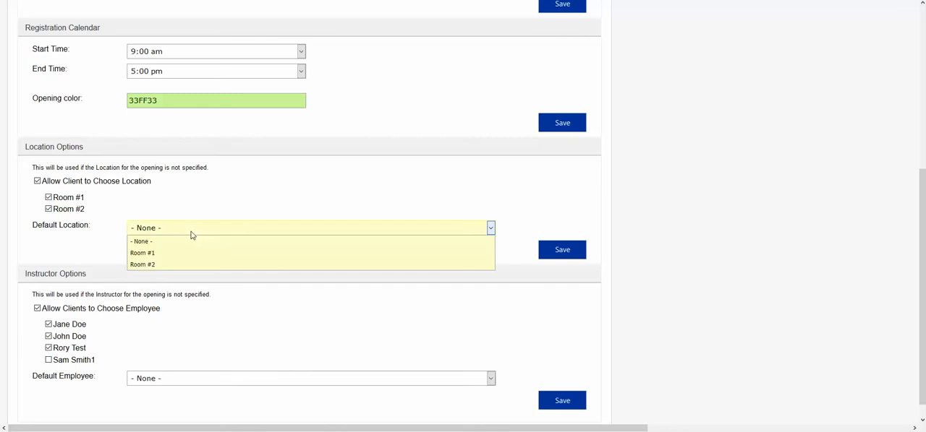
click(189, 254)
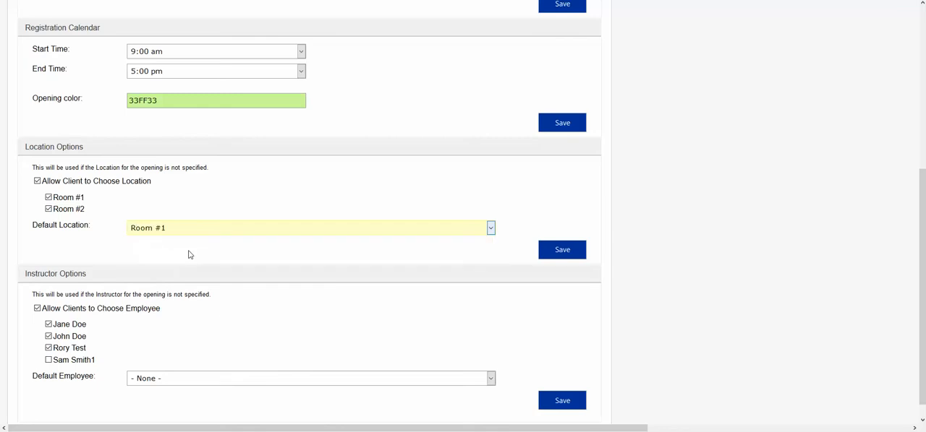
click(346, 384)
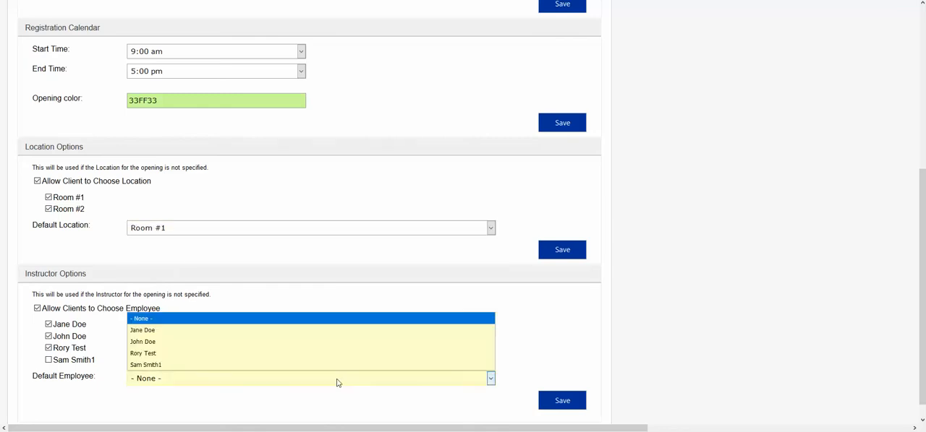
click(216, 329)
click(563, 253)
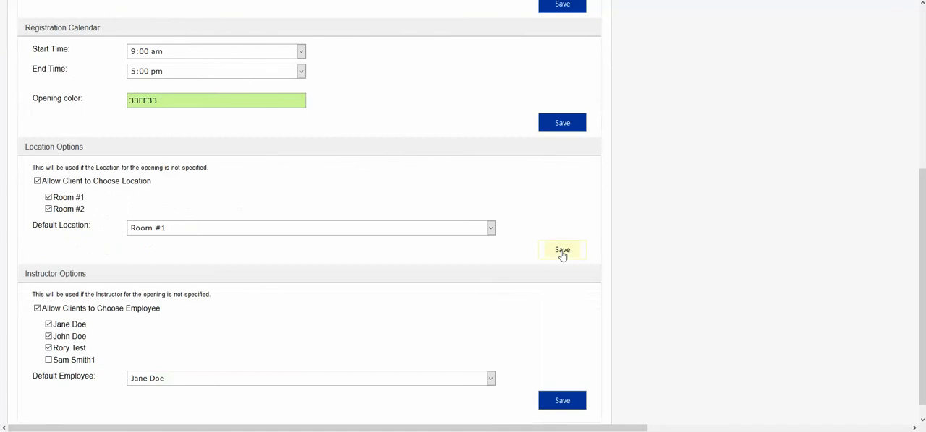
click(567, 402)
scroll(466, 212, down, 1)
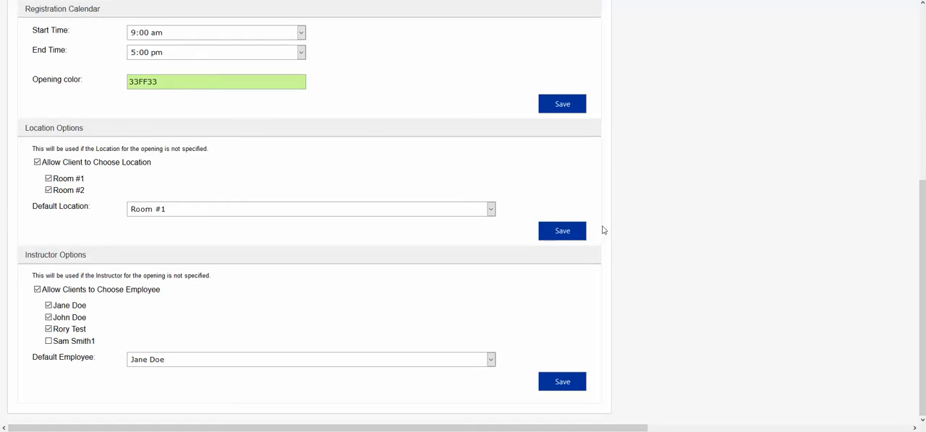